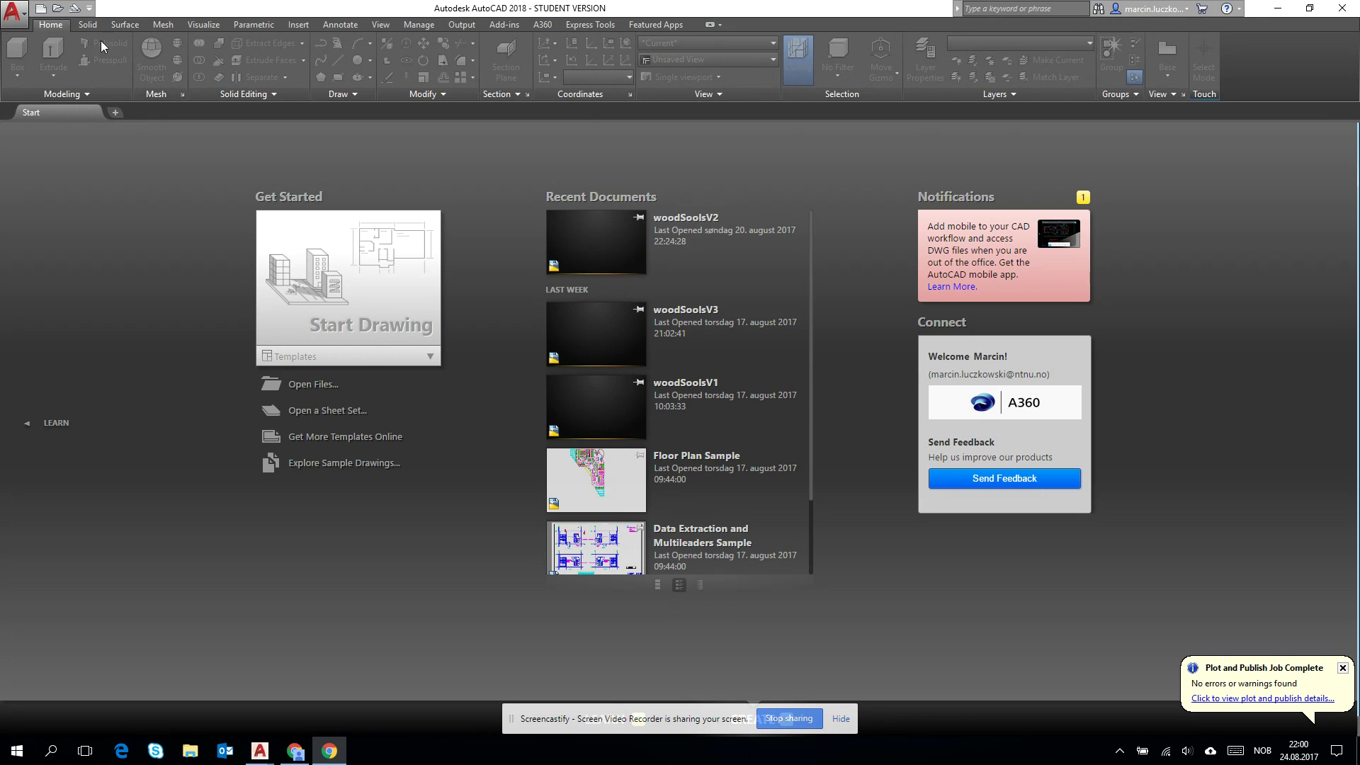
# Create the new blank drawing Drawing2 from the acad.dwt template
pyautogui.click(41, 8)
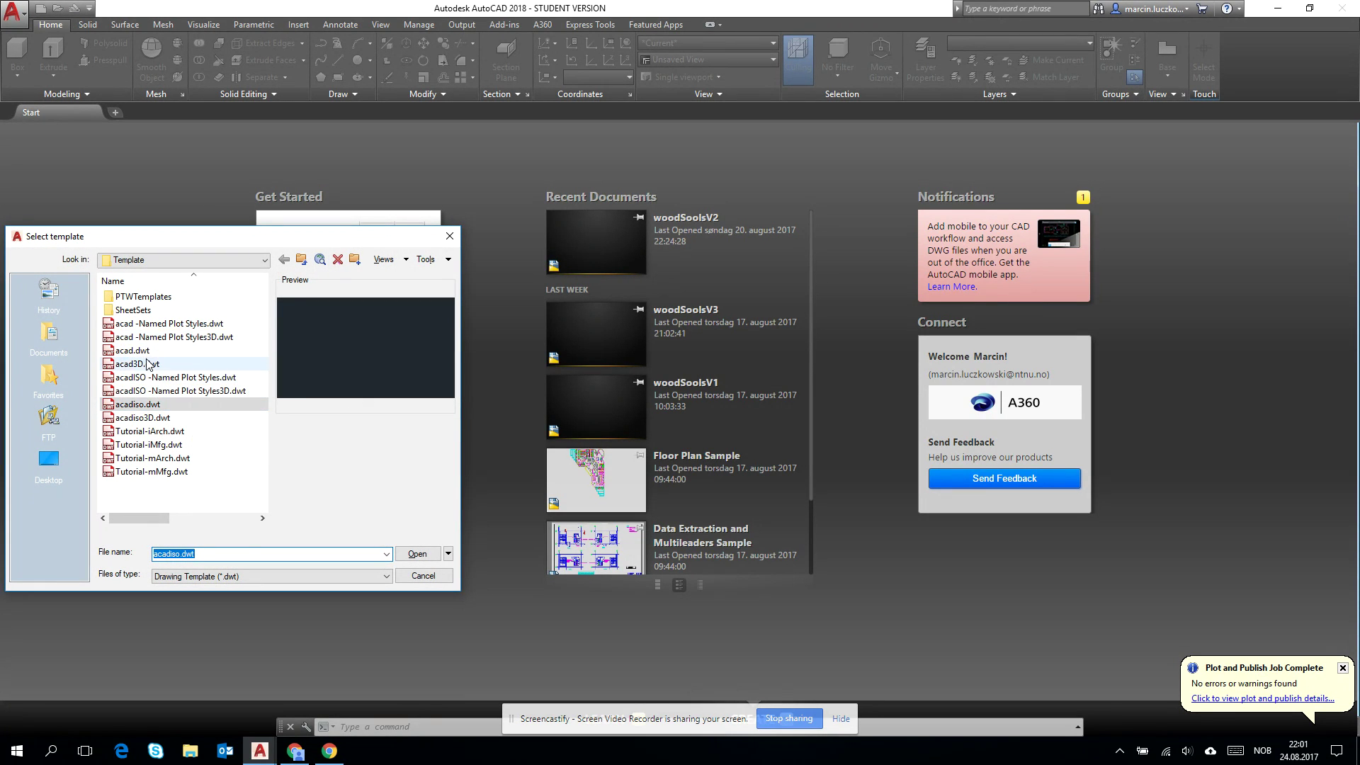
pyautogui.click(133, 350)
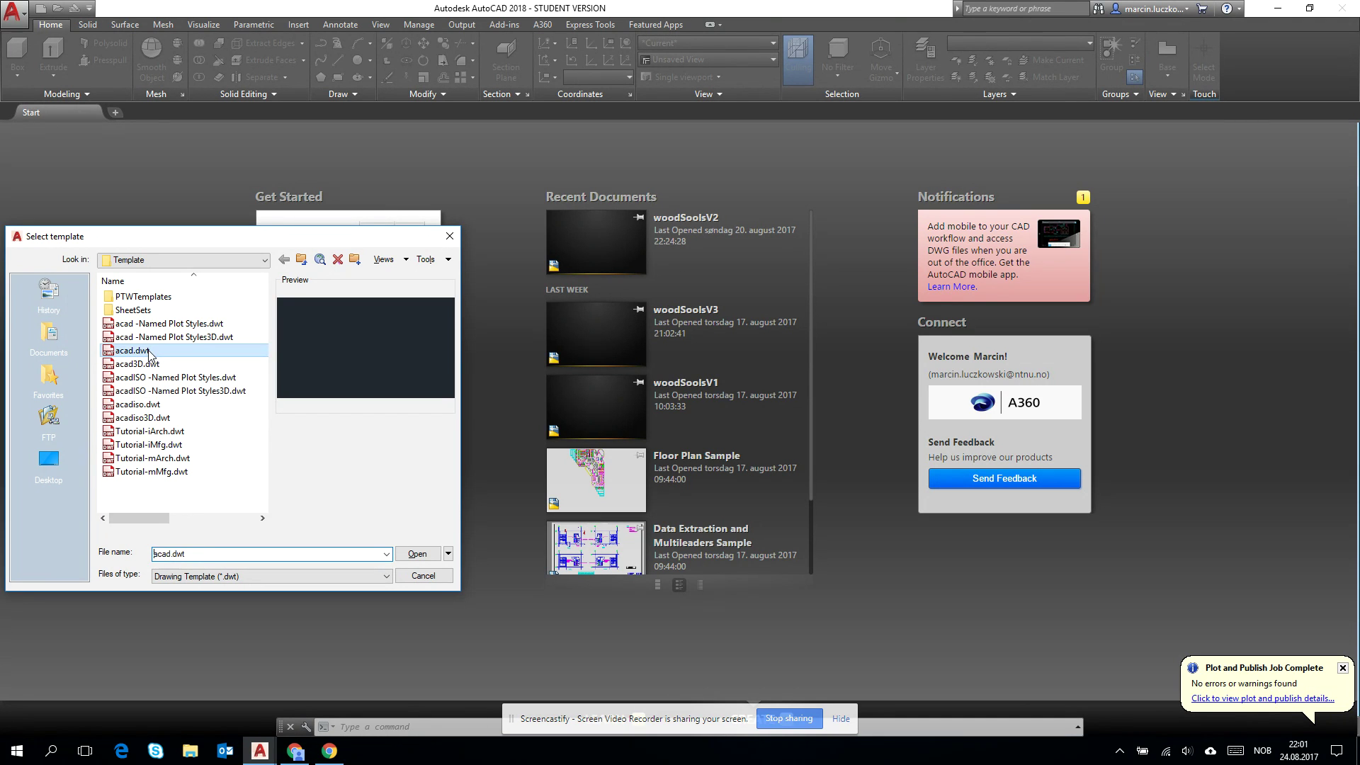
pyautogui.click(417, 554)
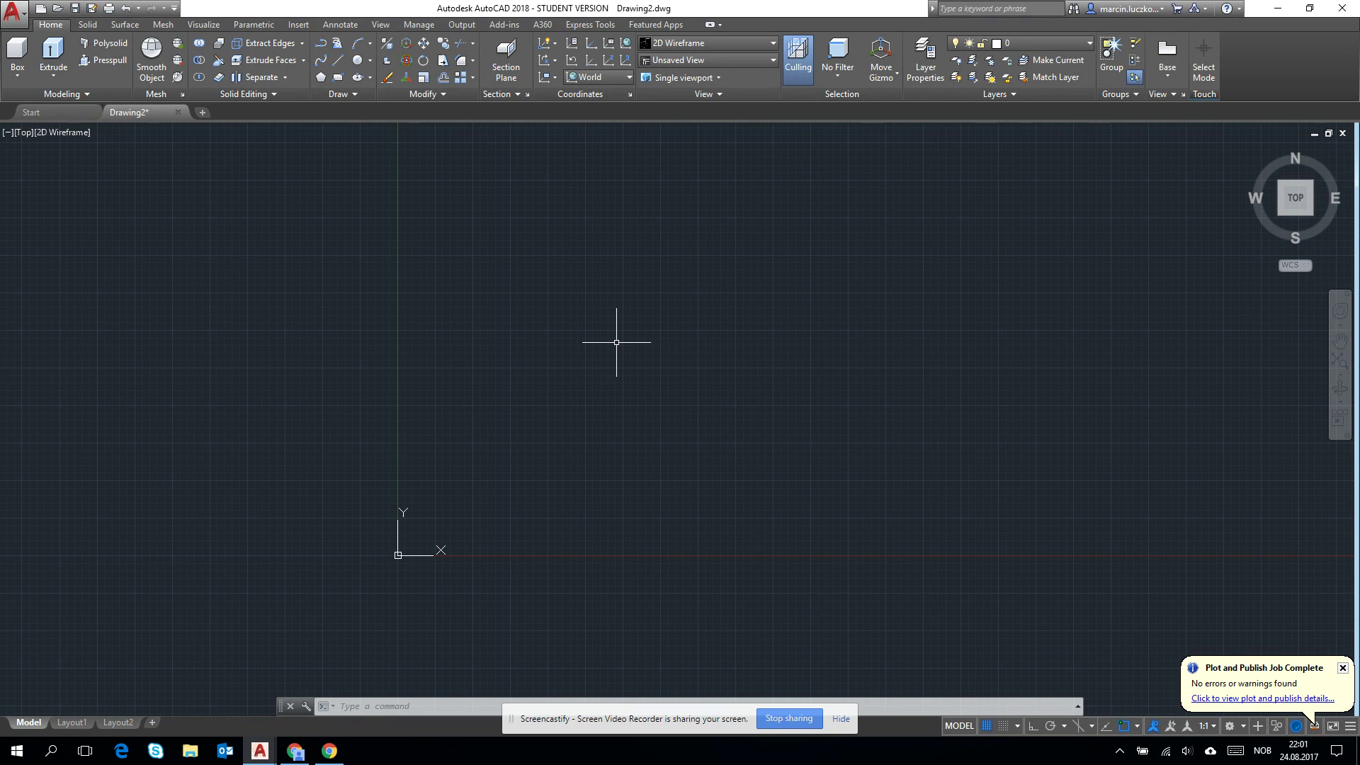
# Draw one vertical line with the L command, with F8 ortho keeping it exactly vertical
pyautogui.write('L')
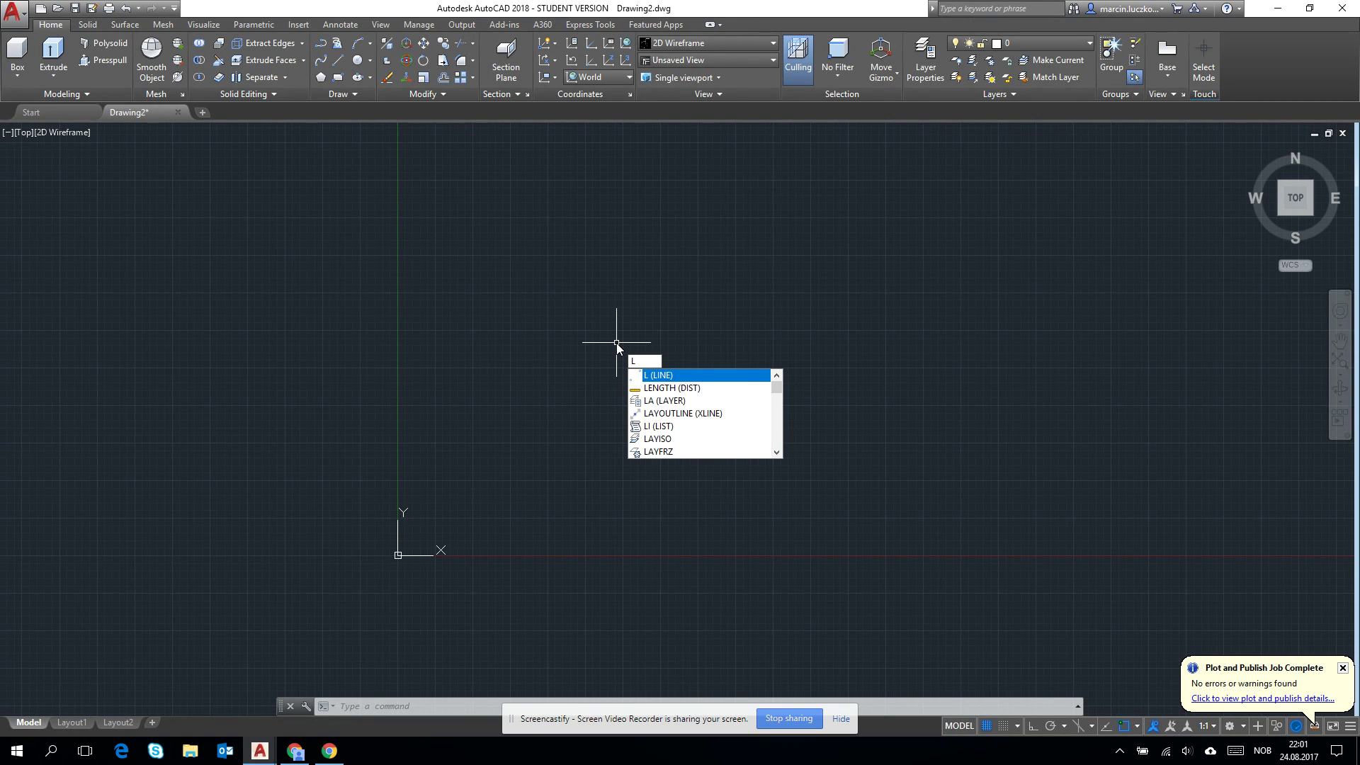
pyautogui.press('Escape')
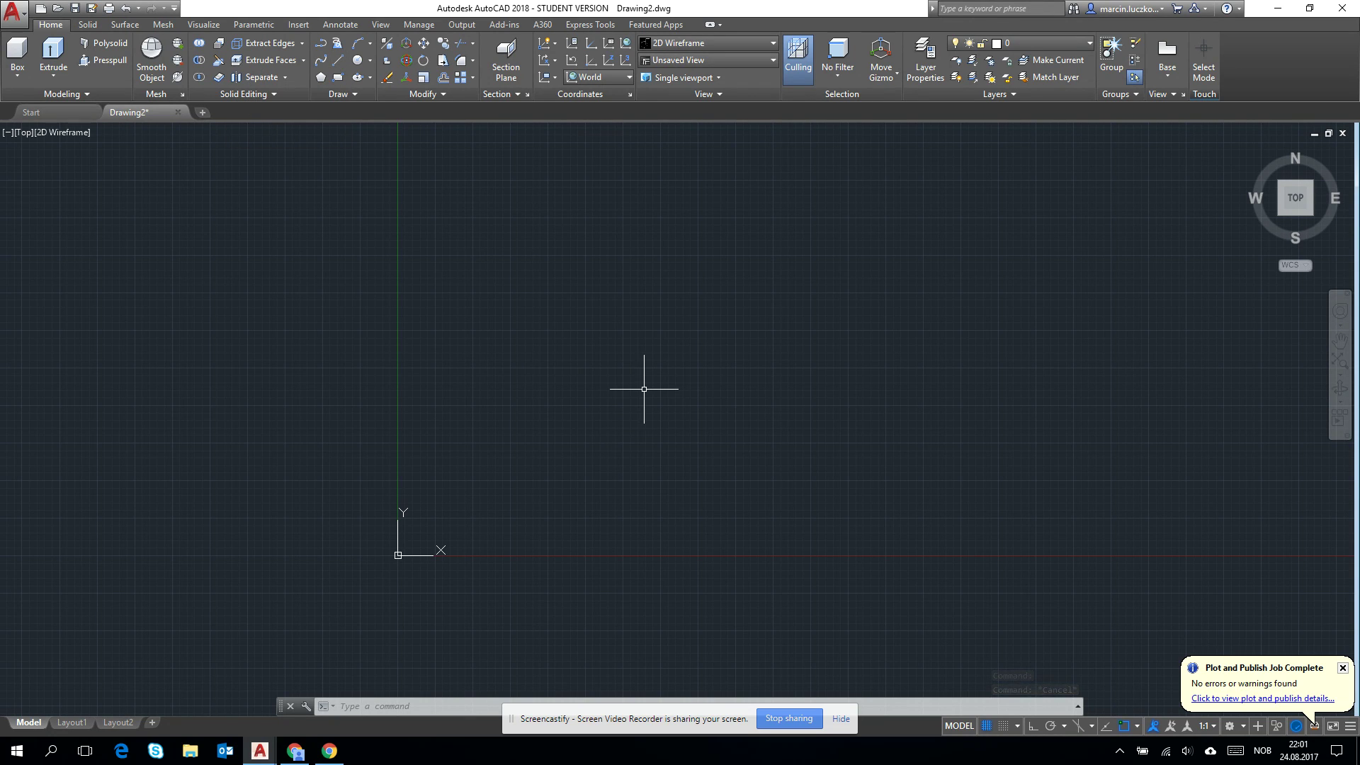
pyautogui.write('l')
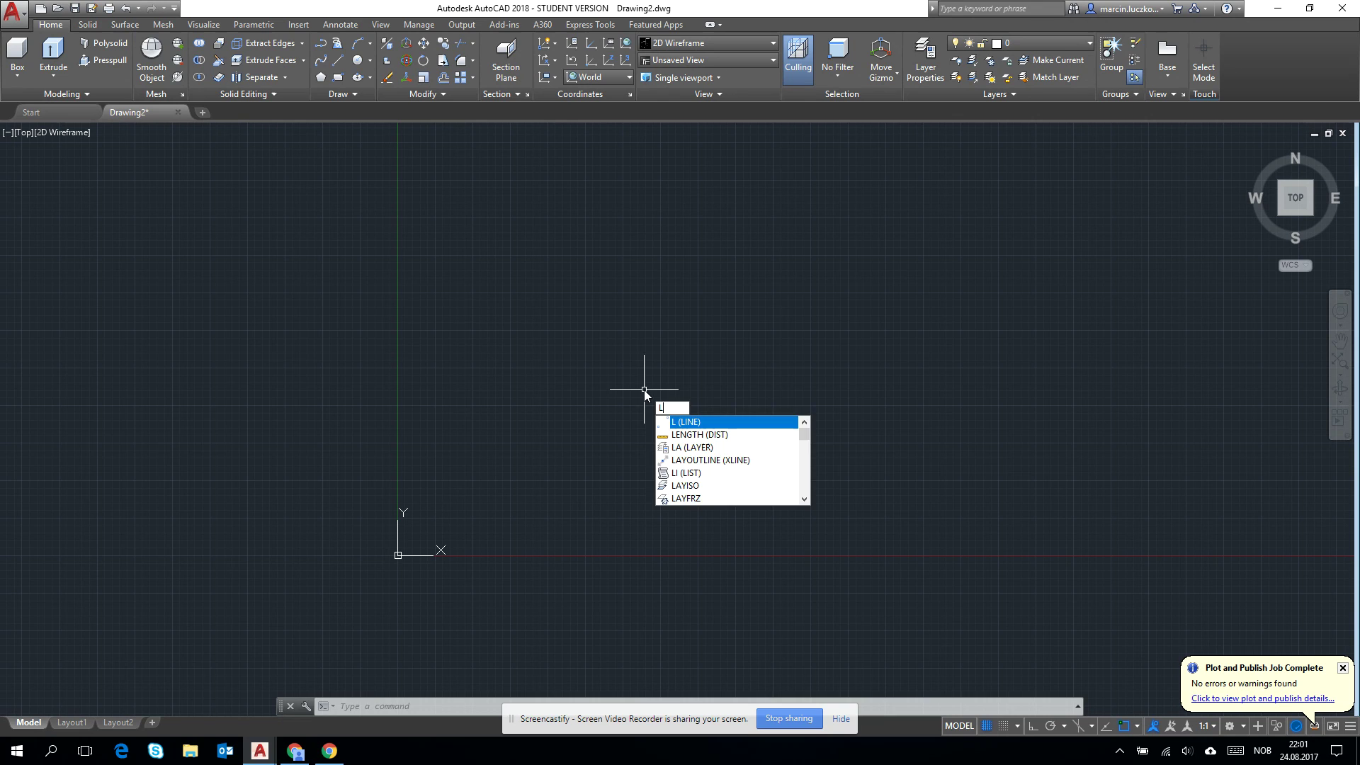
pyautogui.press('Return')
pyautogui.click(597, 441)
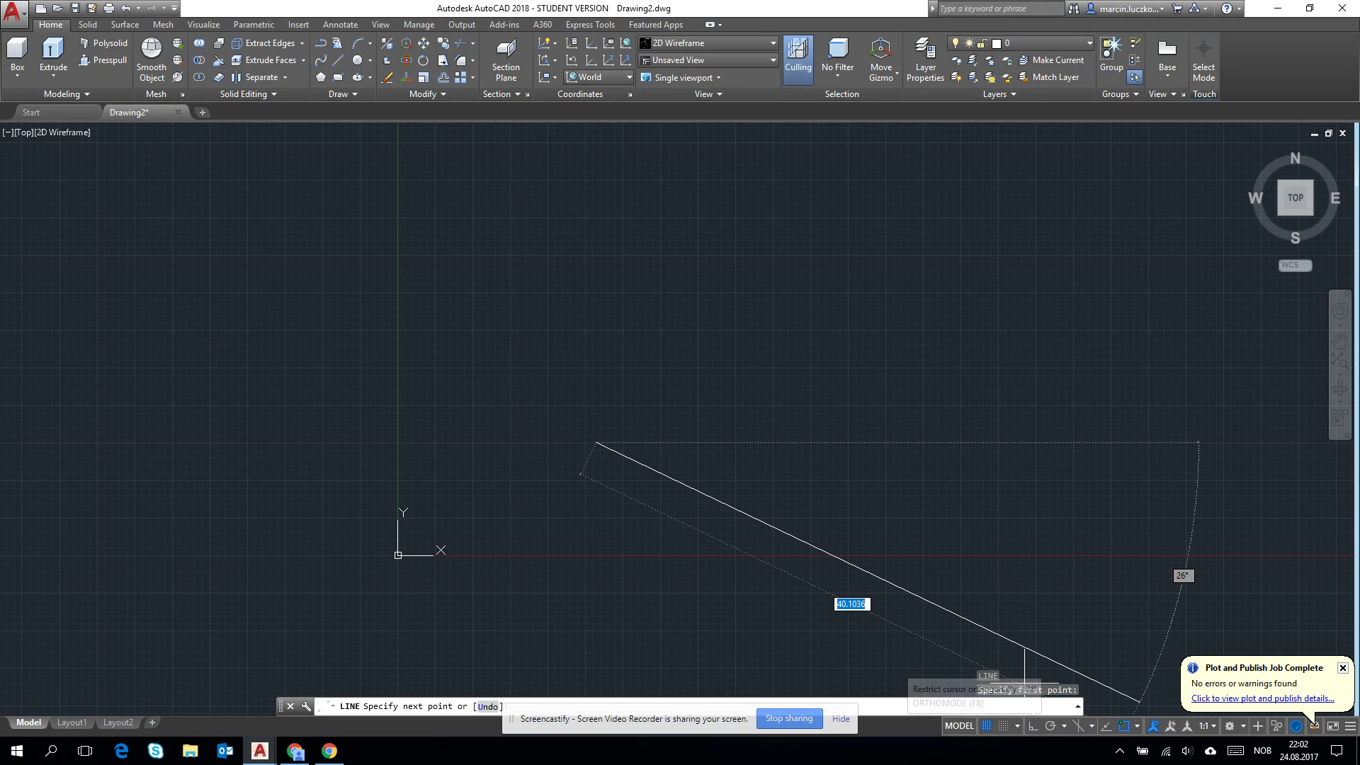
pyautogui.press('F8')
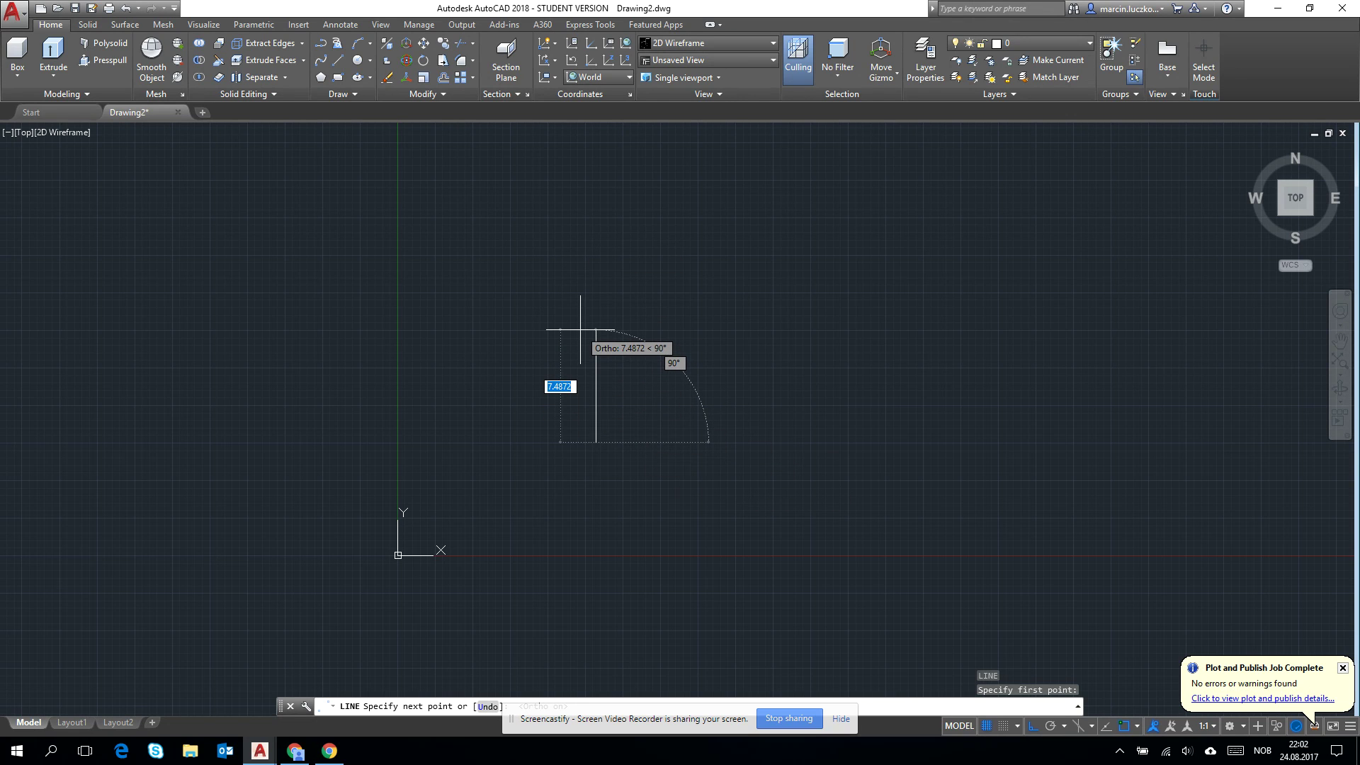
pyautogui.click(577, 291)
pyautogui.press('Escape')
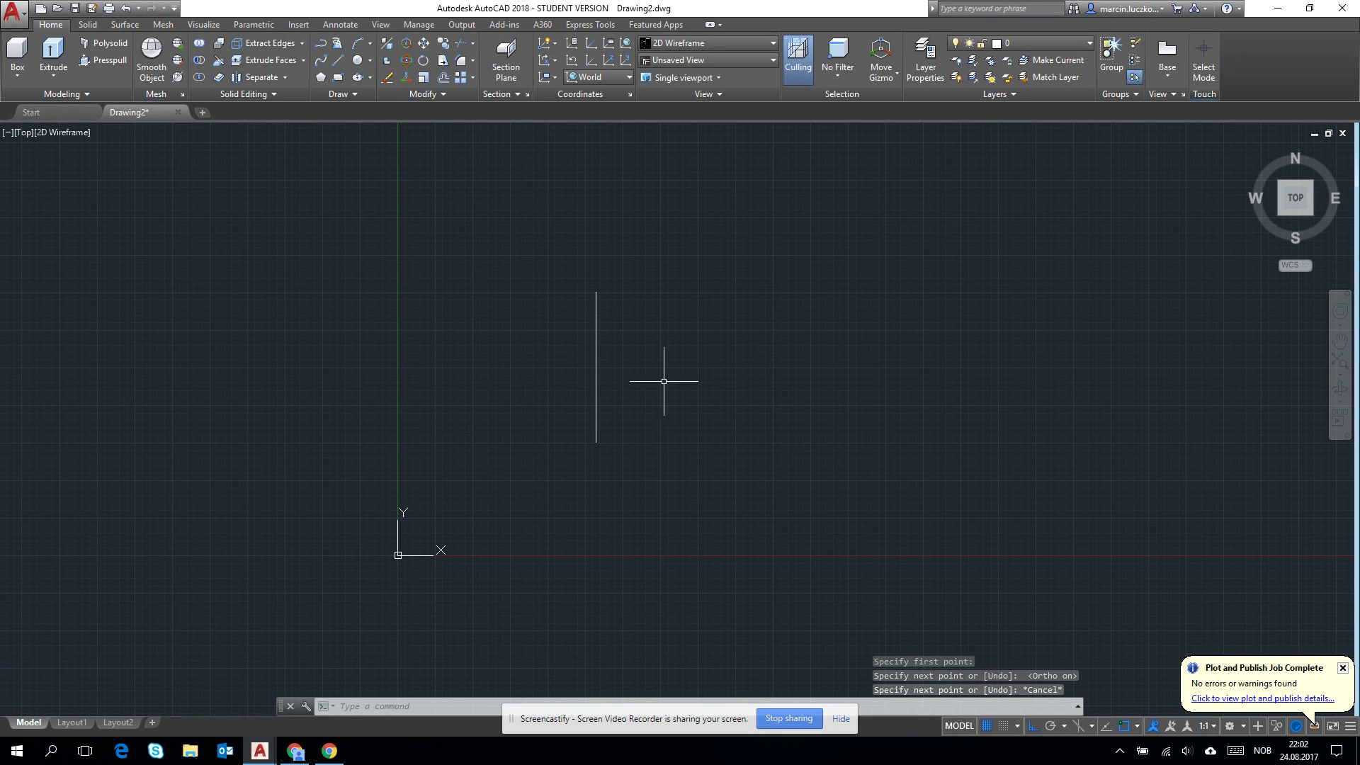
pyautogui.click(662, 424)
# Start copying the vertical line, then cancel before placing a duplicate
pyautogui.press('Escape')
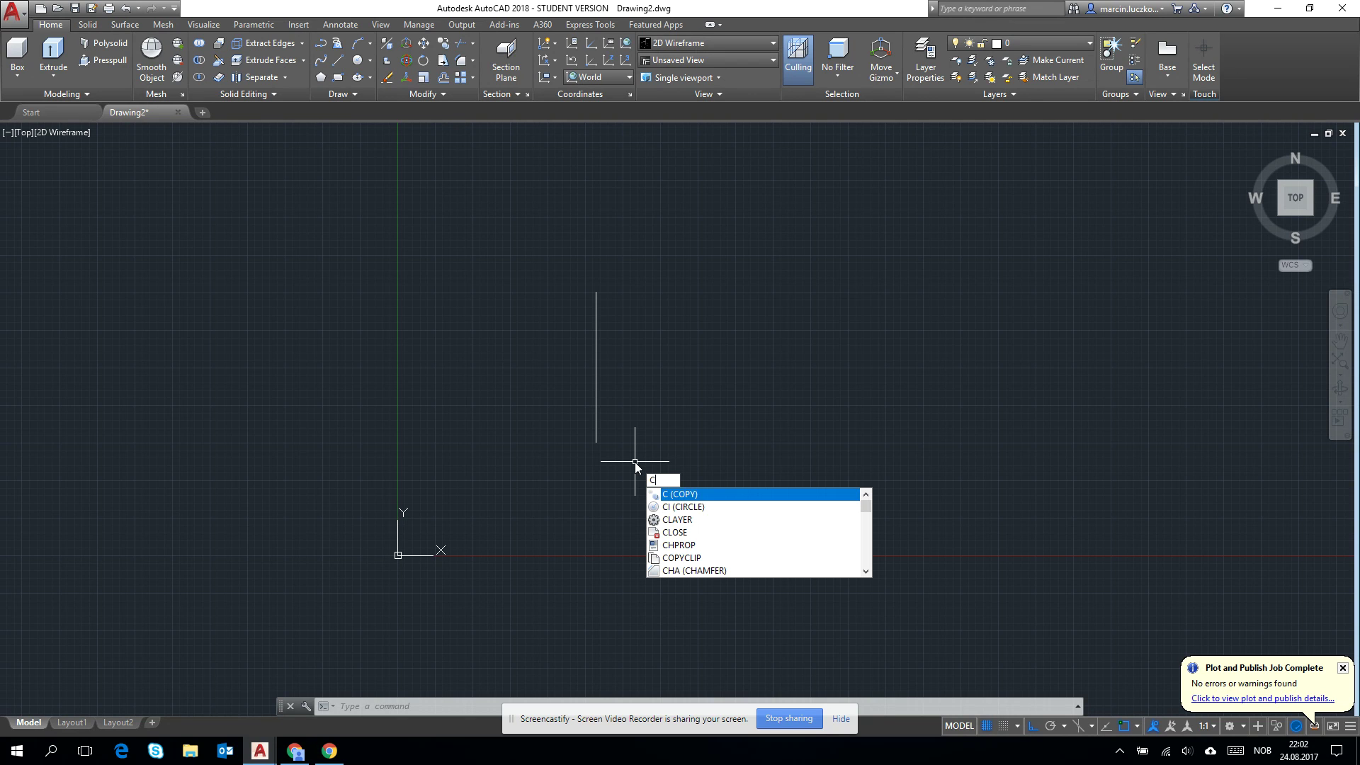
pyautogui.click(694, 499)
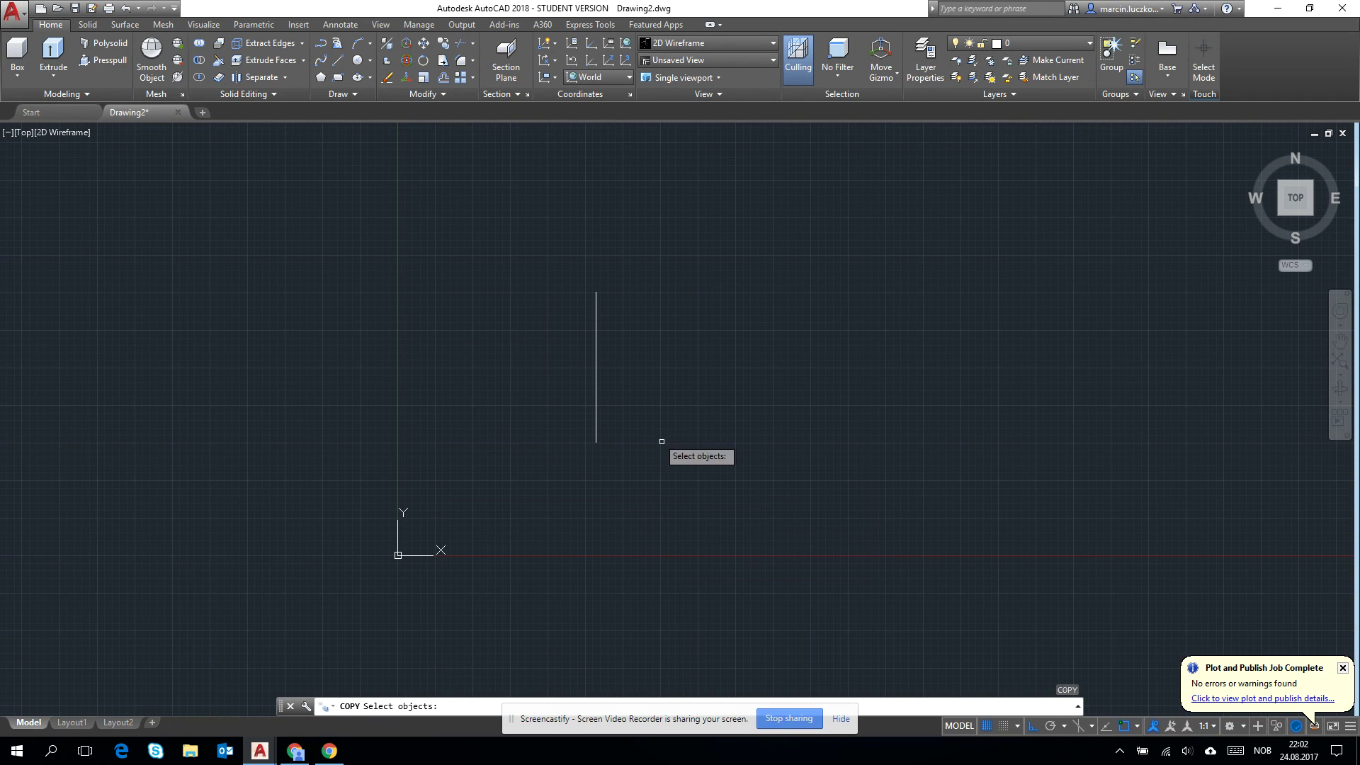
pyautogui.click(614, 364)
pyautogui.click(585, 325)
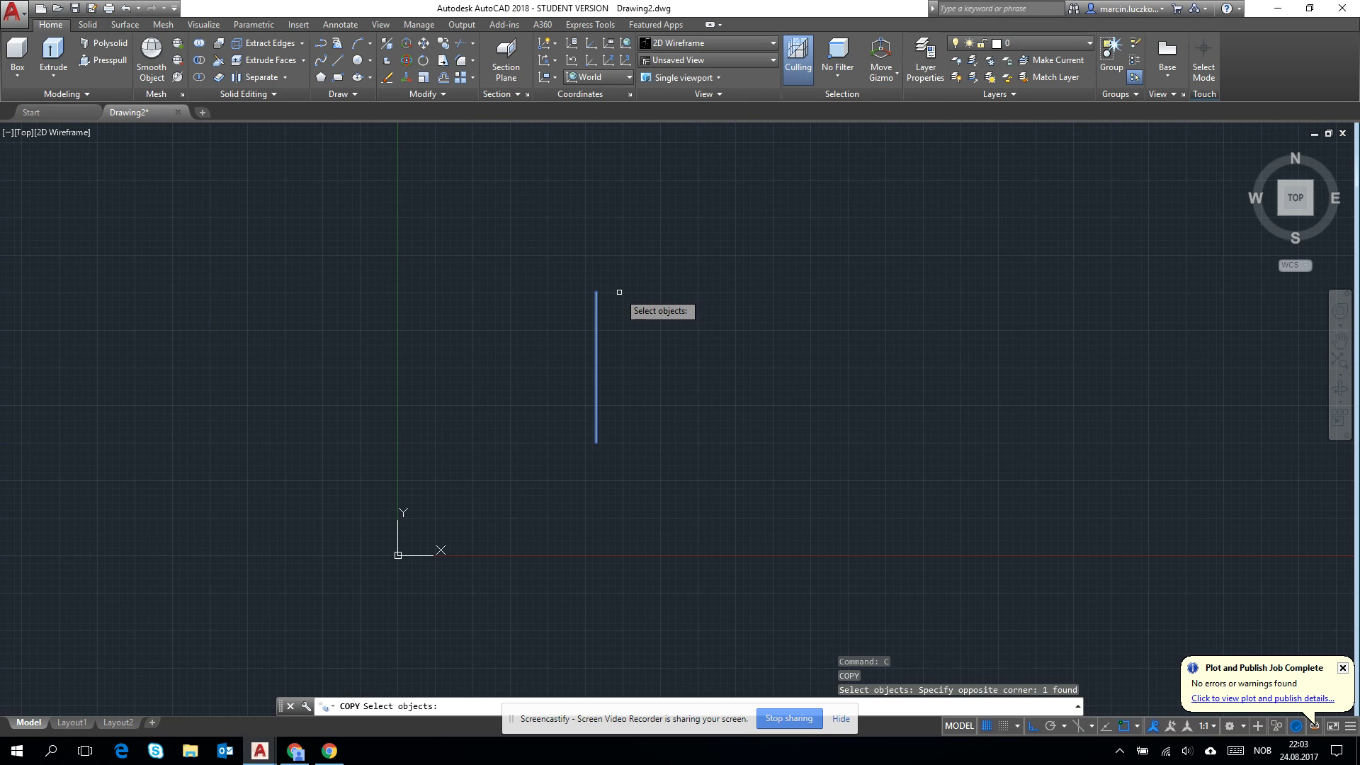
pyautogui.press('Escape')
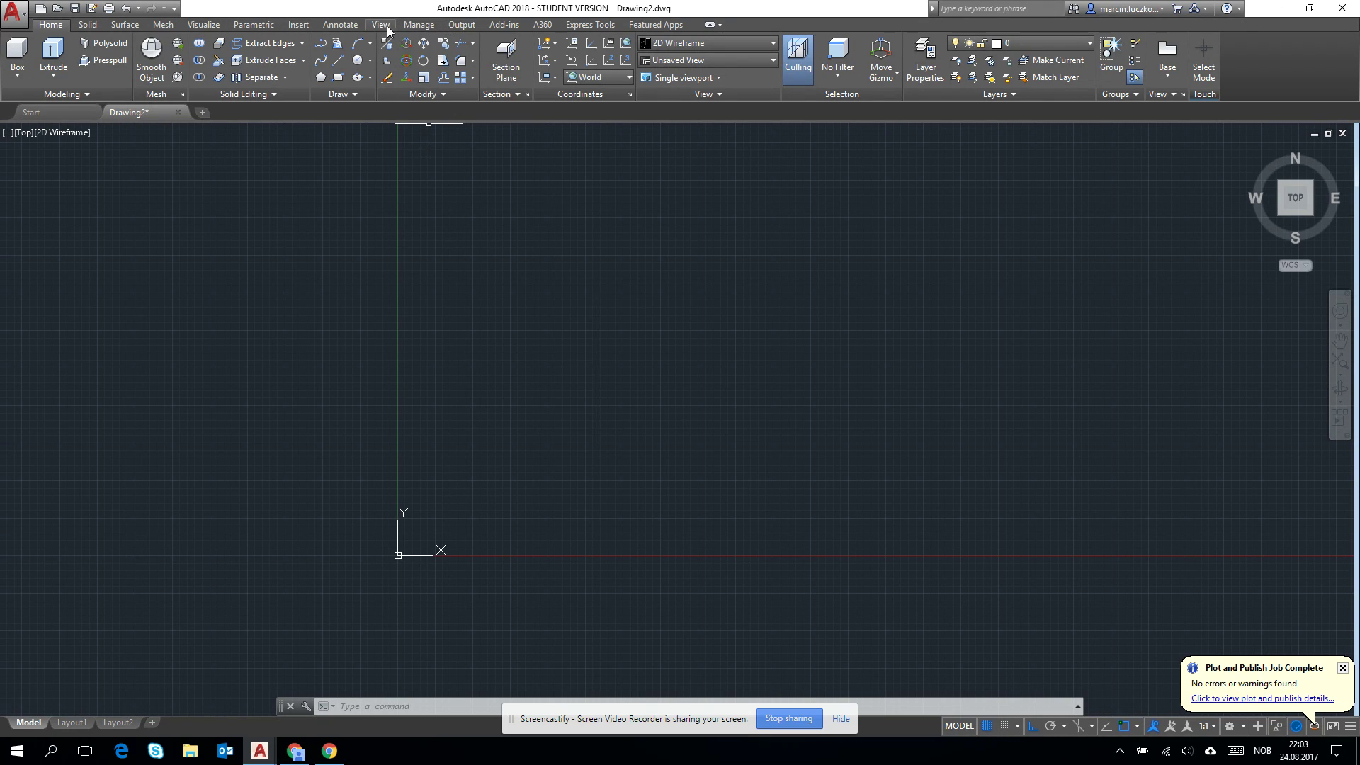
# Open the acad.pgp alias file in Notepad via Manage > Edit Aliases
pyautogui.click(418, 25)
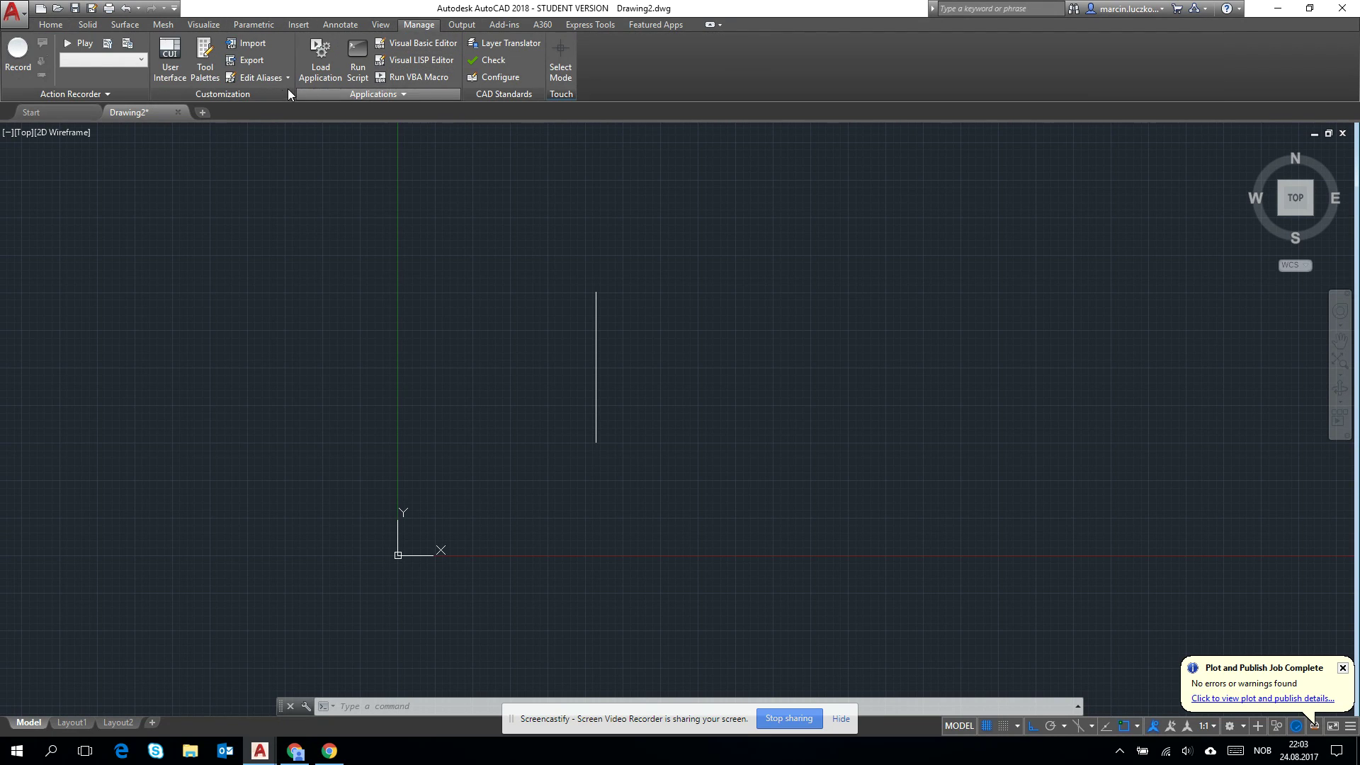
pyautogui.click(259, 78)
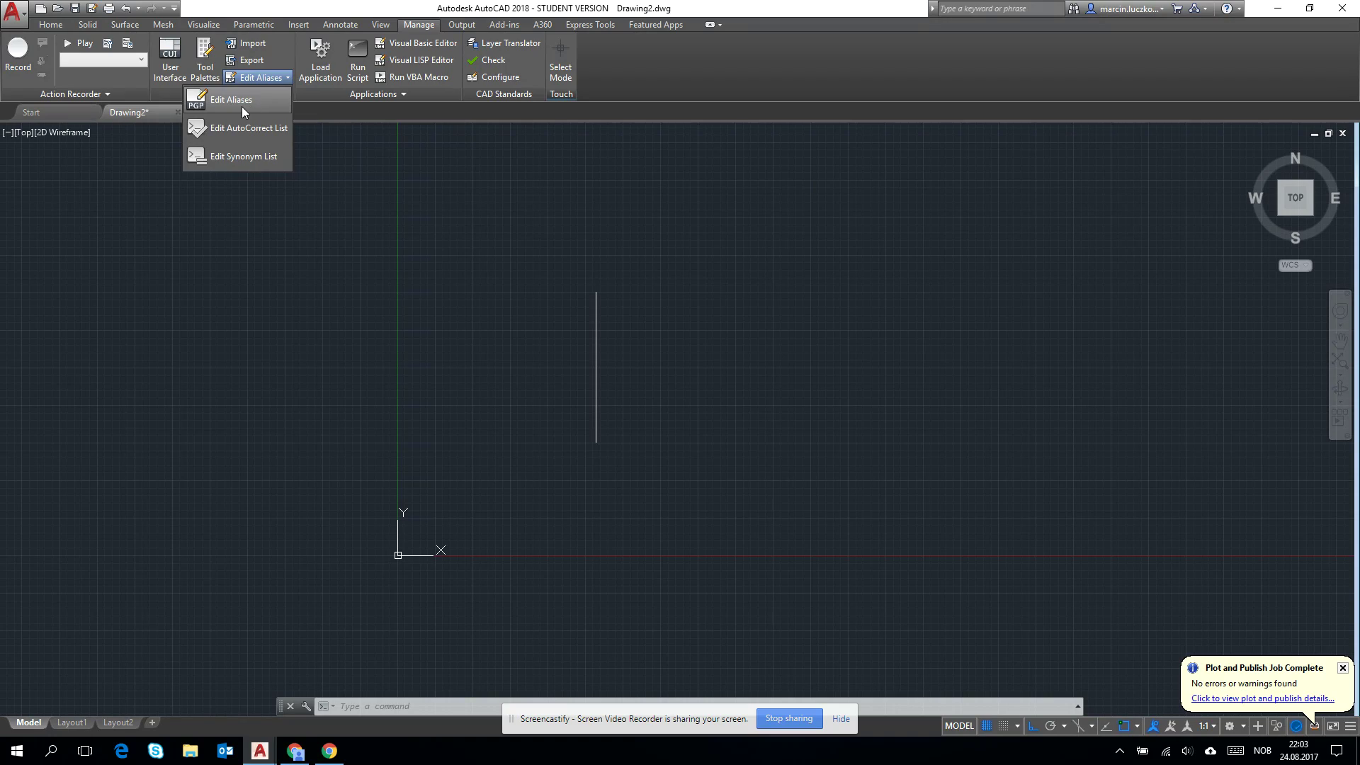
pyautogui.click(242, 106)
# Browse acad.pgp, highlighting the 3DARRAY entry and *COPY on the C alias line
pyautogui.scroll(-20, 347, 248)
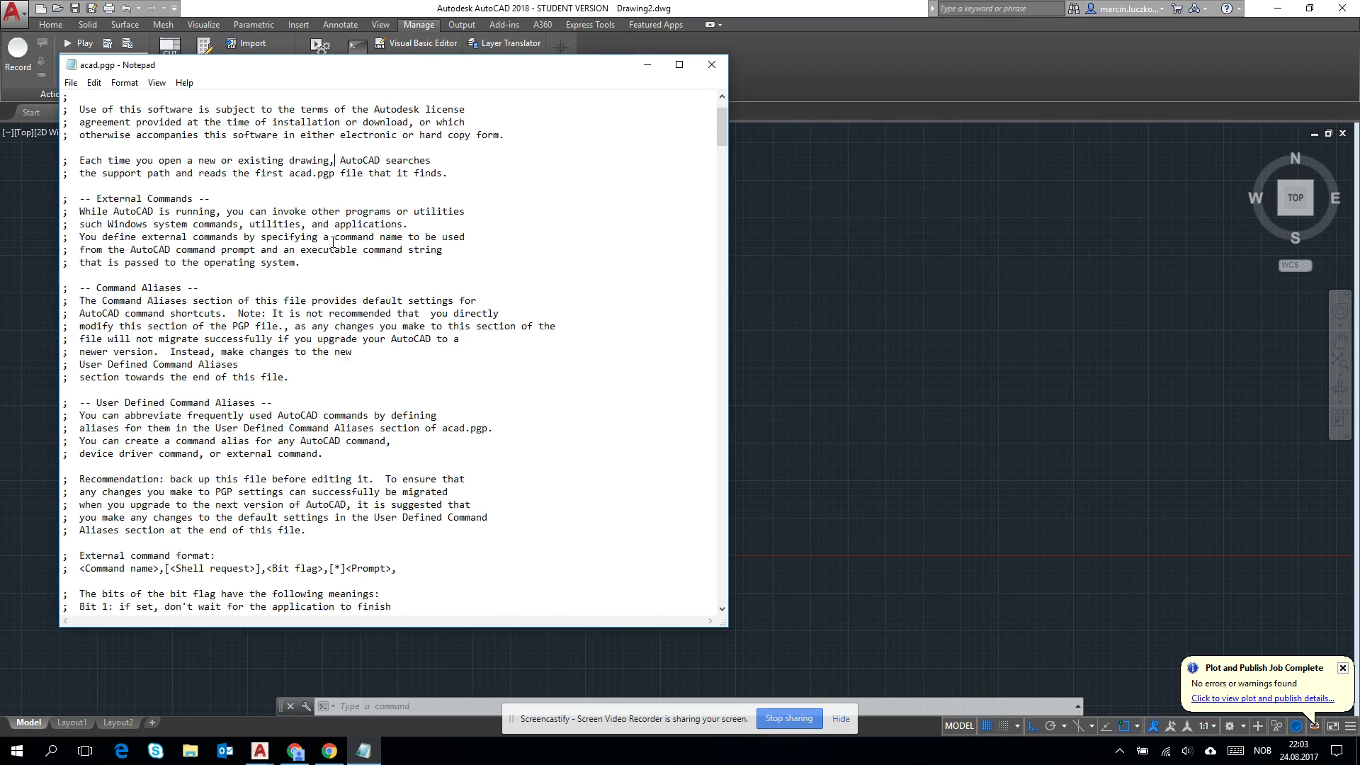
pyautogui.scroll(-8, 332, 249)
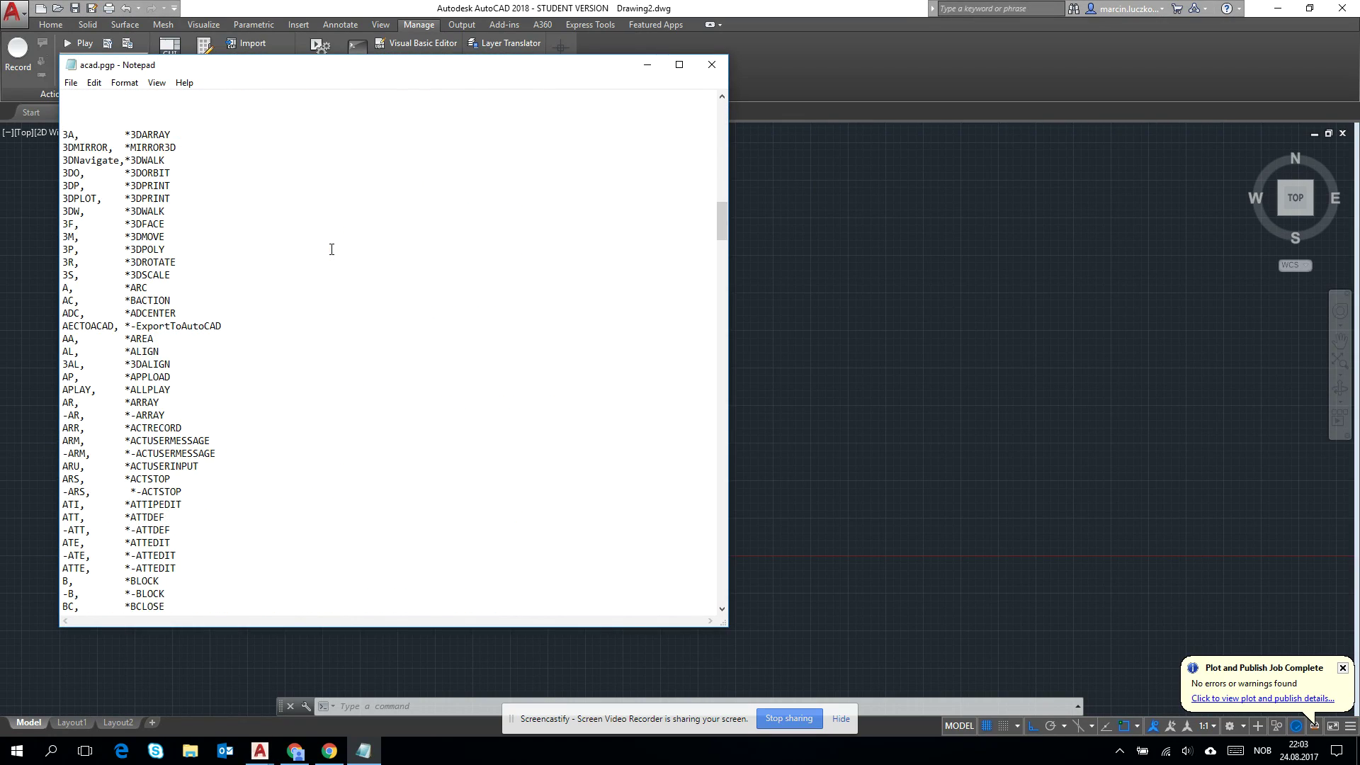
pyautogui.scroll(1, 331, 249)
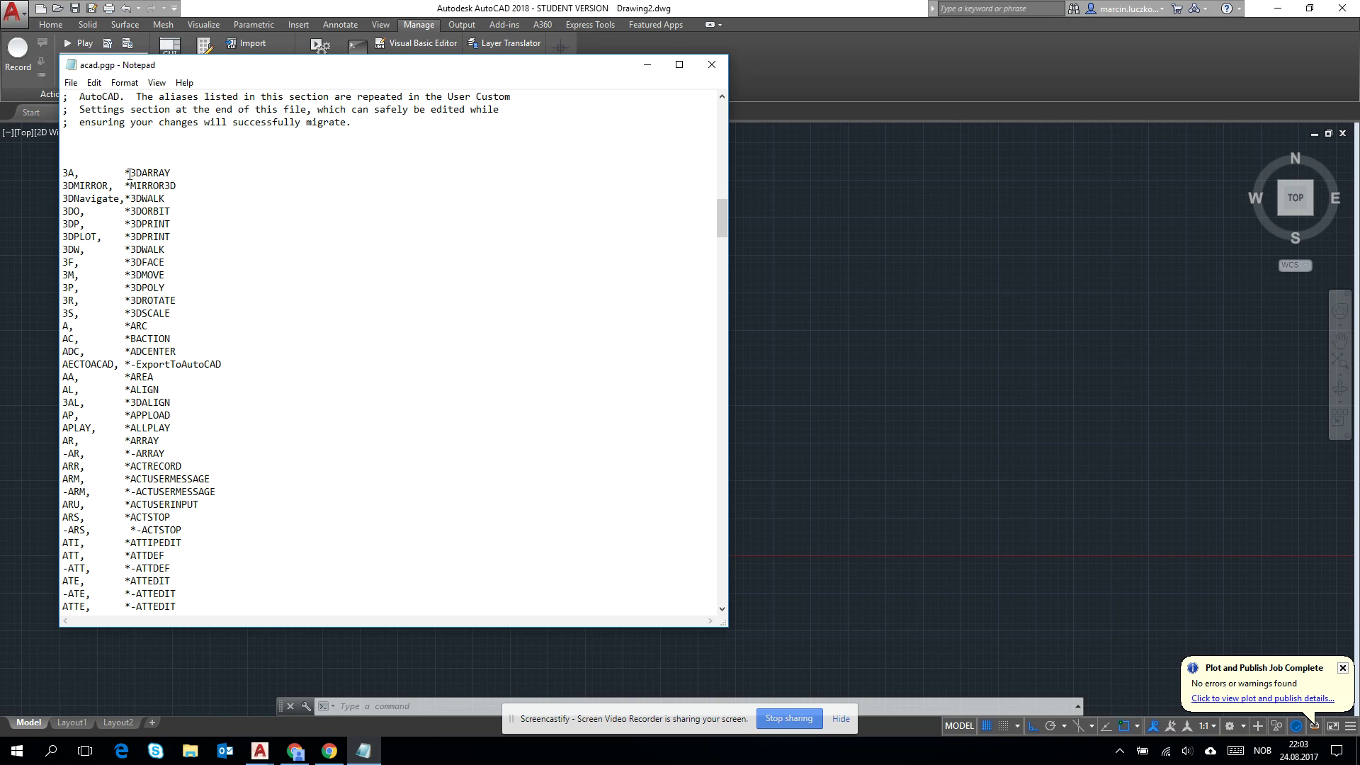
pyautogui.moveTo(130, 173)
pyautogui.mouseDown()
pyautogui.moveTo(126, 185)
pyautogui.moveTo(182, 177)
pyautogui.moveTo(120, 175)
pyautogui.mouseUp()
pyautogui.scroll(-6, 162, 226)
pyautogui.scroll(-12, 100, 243)
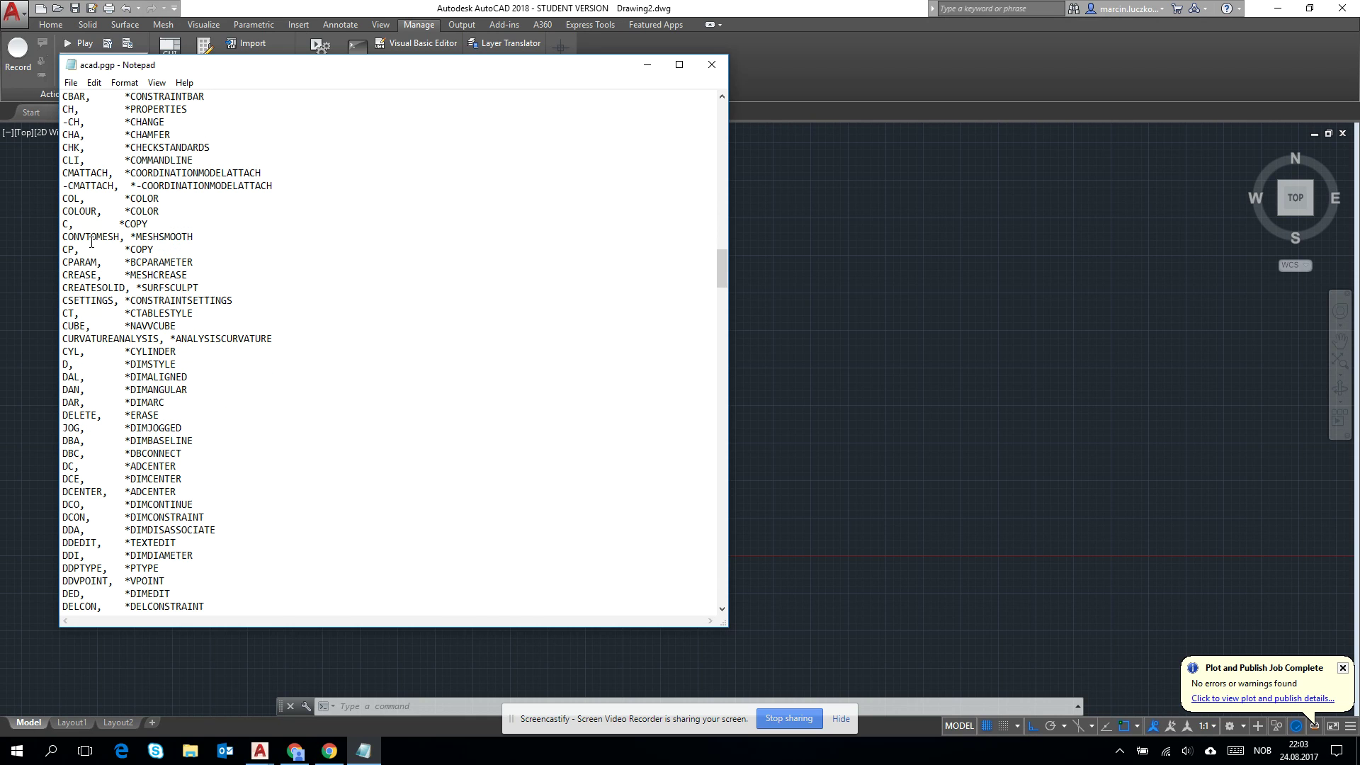
pyautogui.scroll(2, 132, 241)
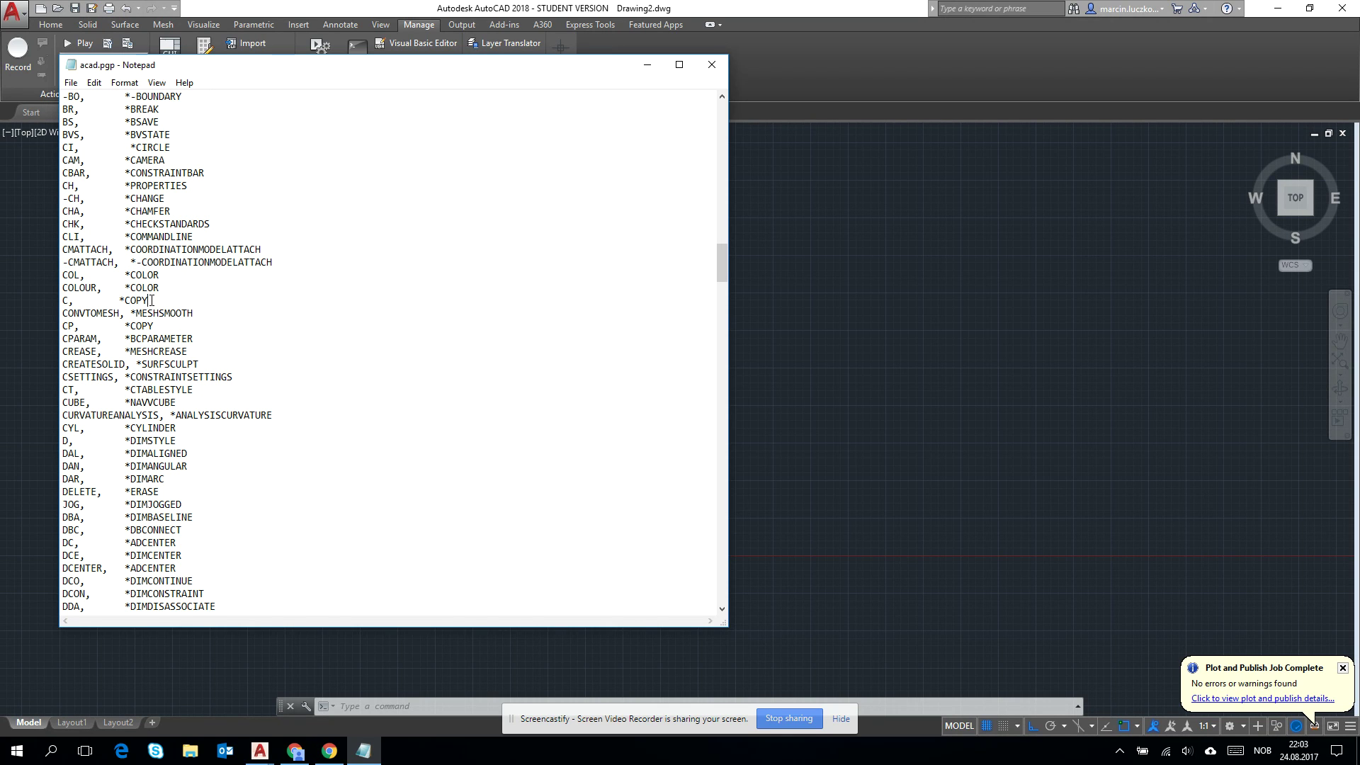
pyautogui.moveTo(151, 300); pyautogui.dragTo(63, 300)
# Save acad.pgp and close Notepad to return to Drawing2
pyautogui.click(71, 83)
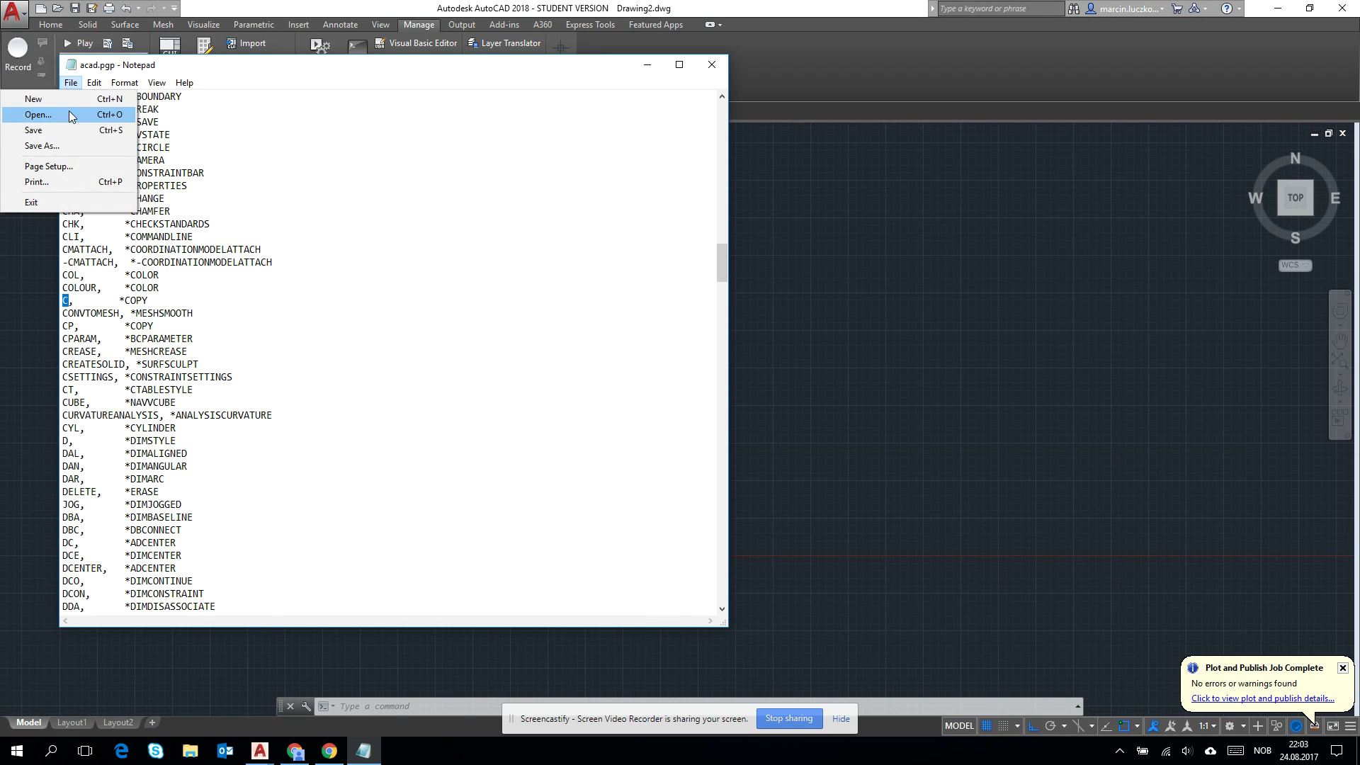
pyautogui.click(64, 137)
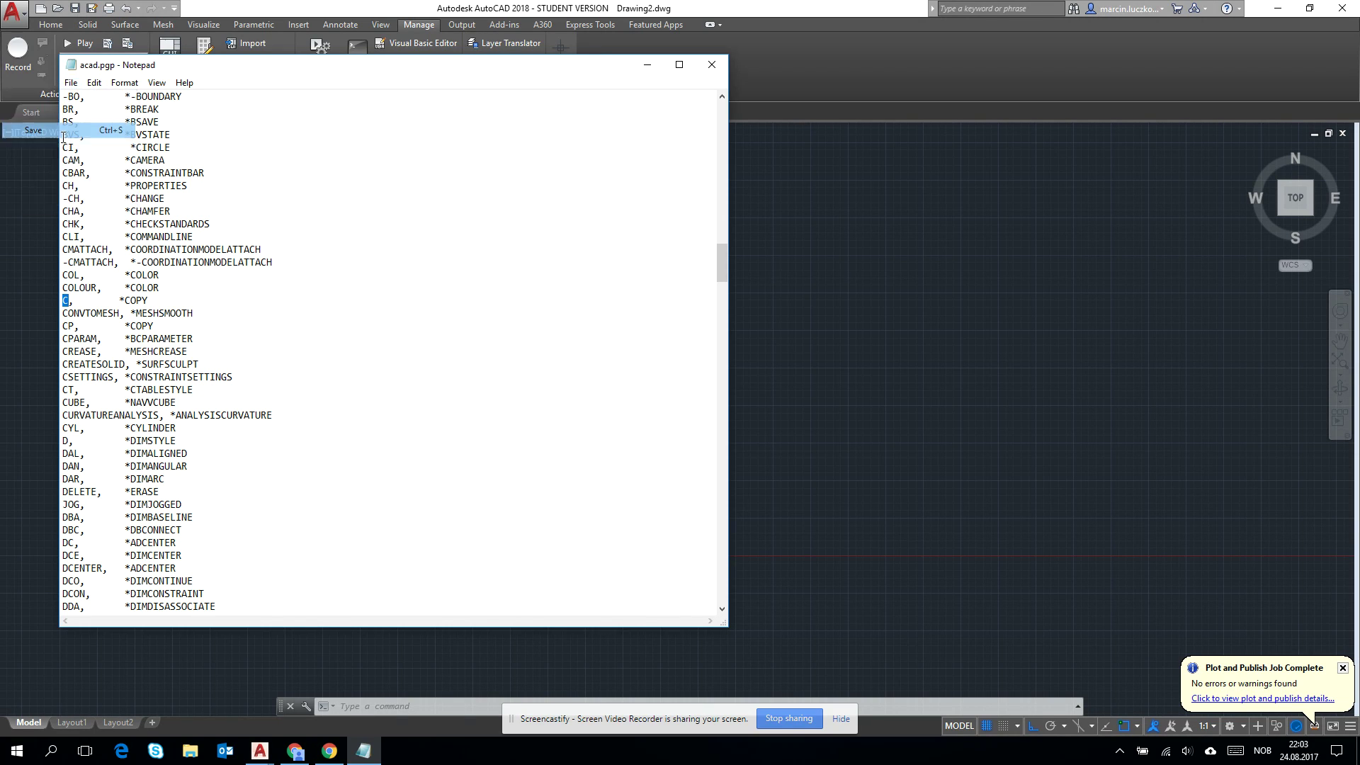
pyautogui.click(704, 65)
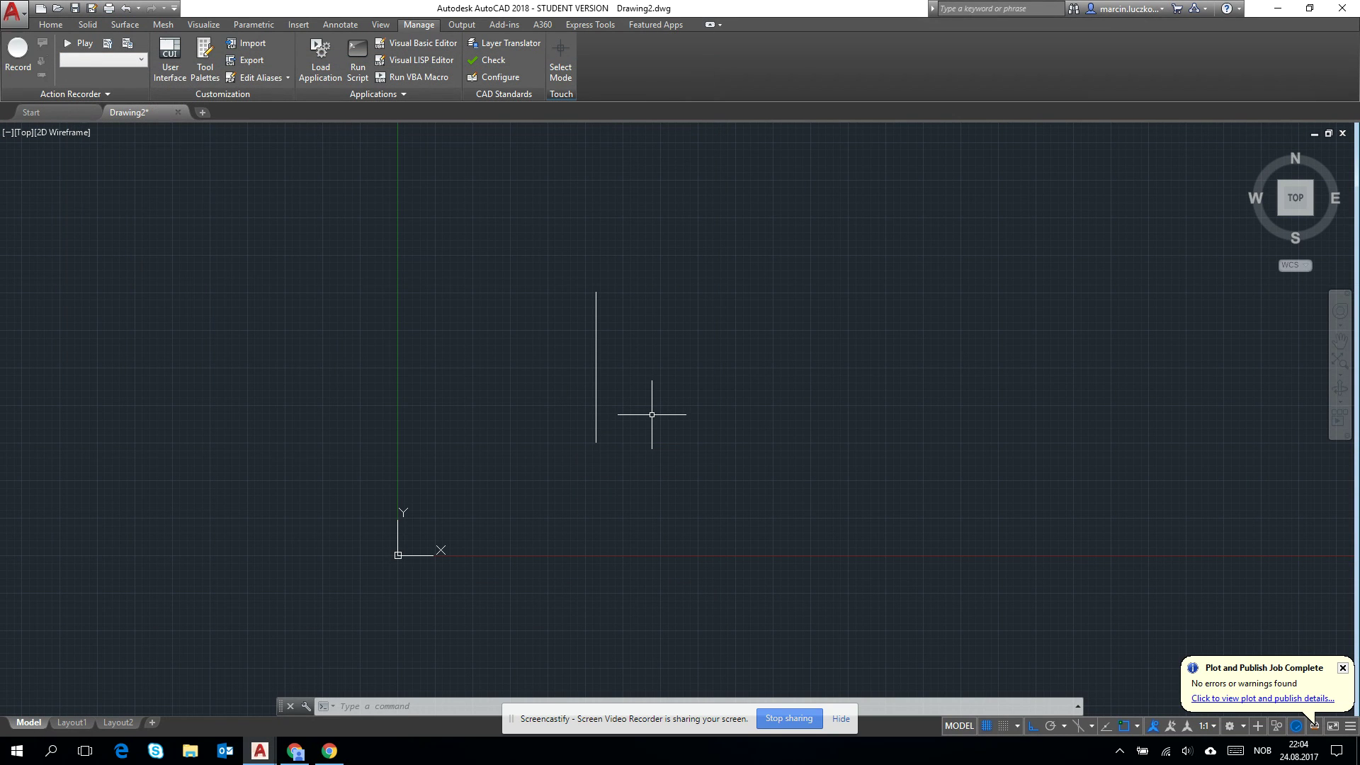
# Select the vertical line with a crossing window and delete it
pyautogui.click(664, 483)
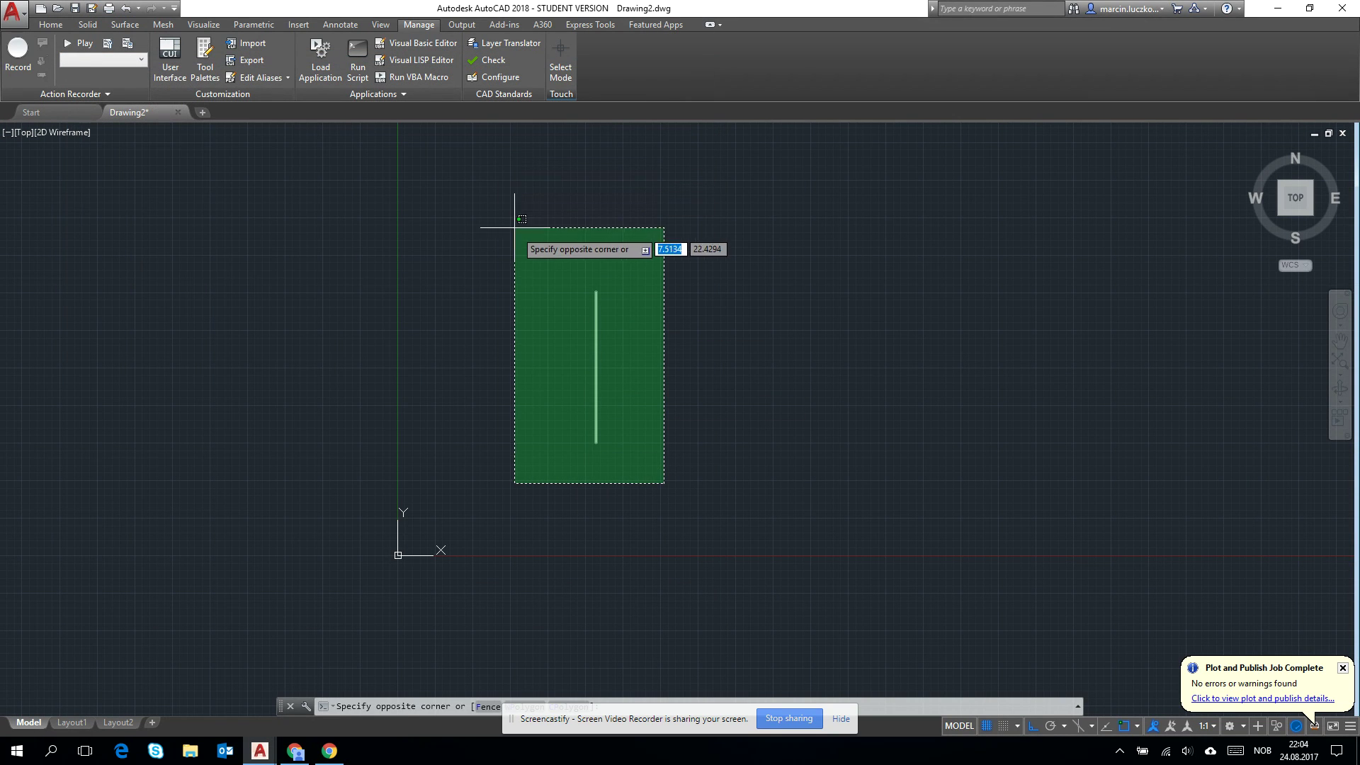
pyautogui.press('Escape')
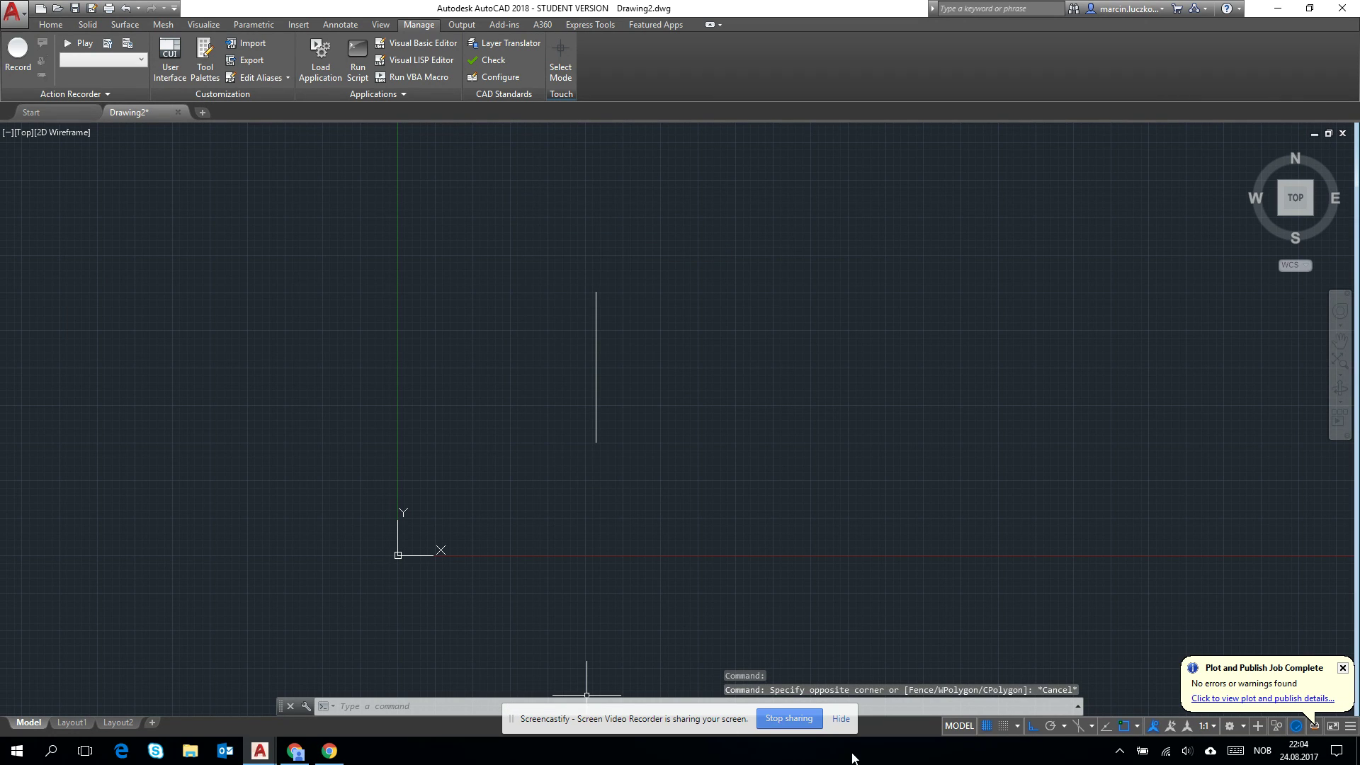
pyautogui.click(793, 721)
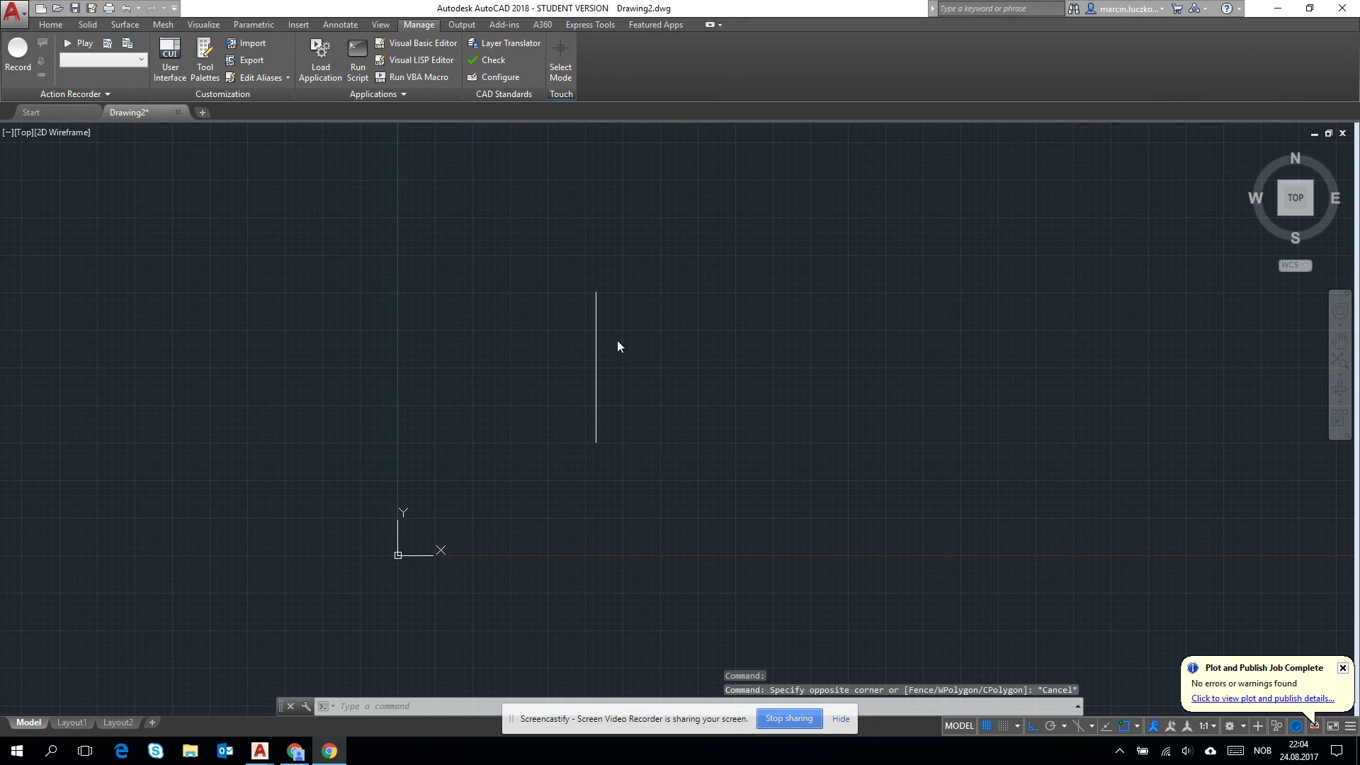
pyautogui.click(670, 542)
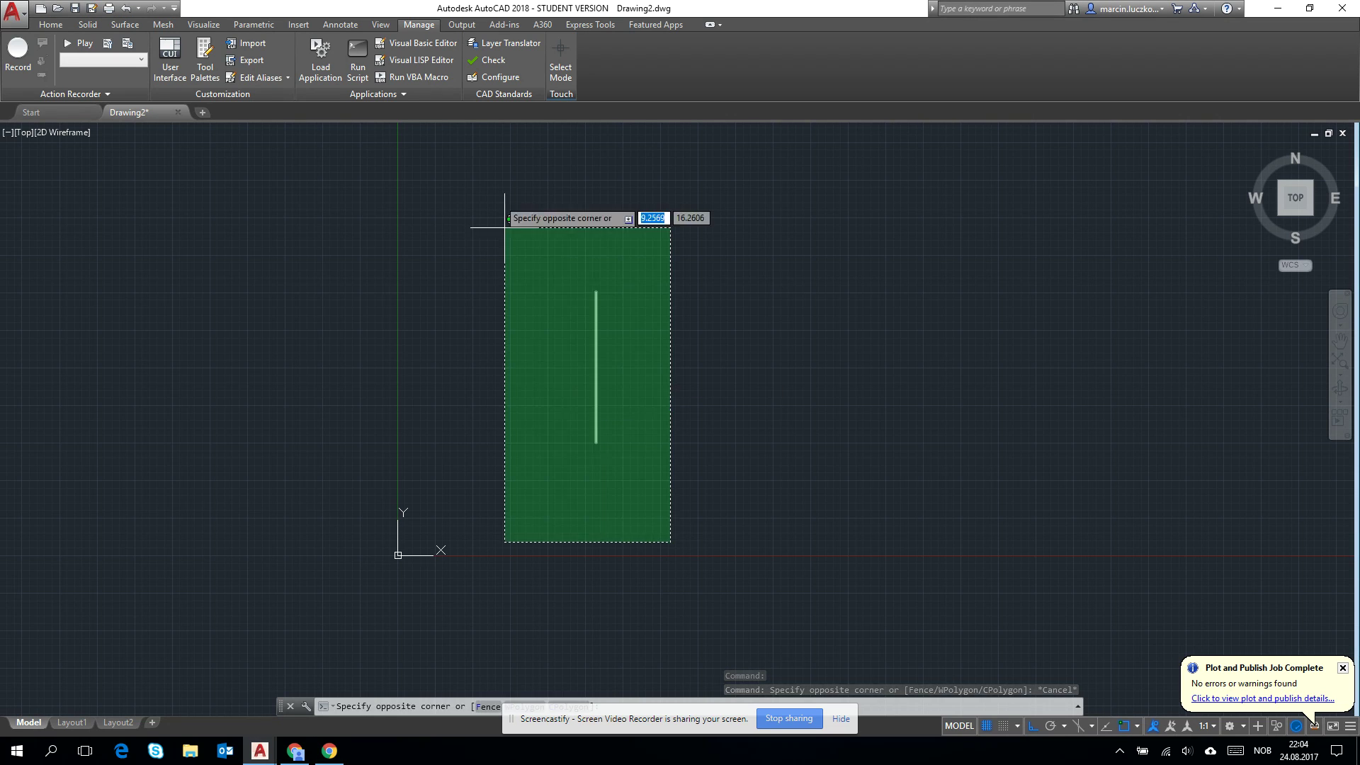
pyautogui.click(504, 228)
pyautogui.press('Delete')
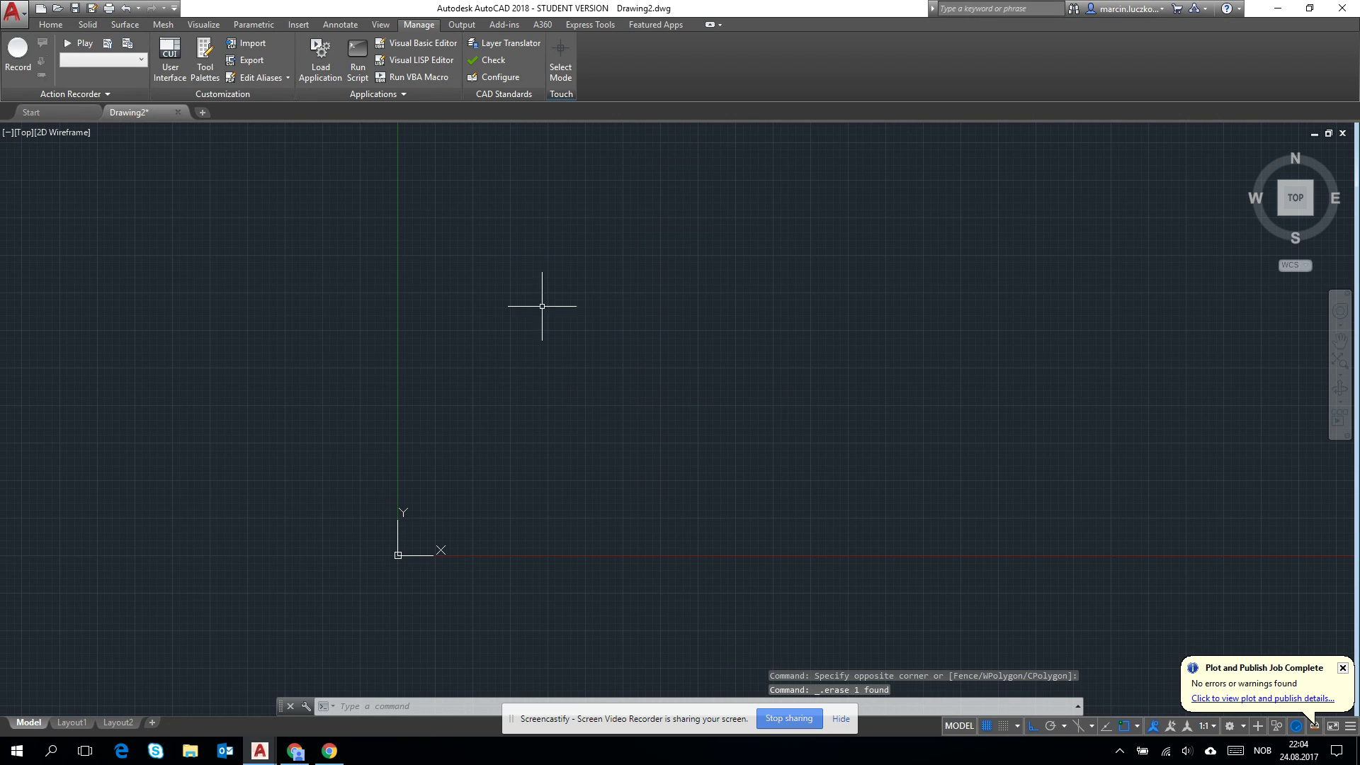